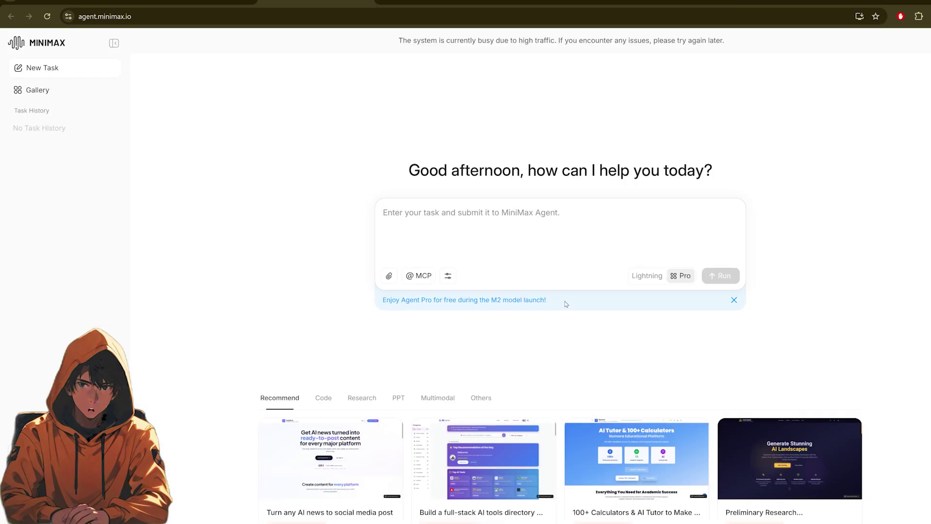
Browse the M2 announcement's benchmark charts enlarged, heading toward the pricing page.
left_click_drag(566, 304, 395, 315)
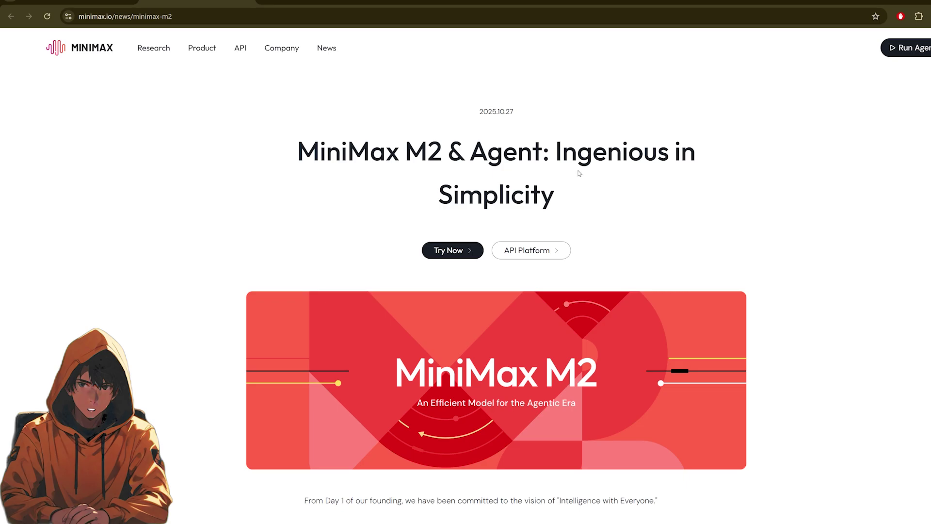
scroll(579, 173, "down", 2)
scroll(580, 172, "up", 2)
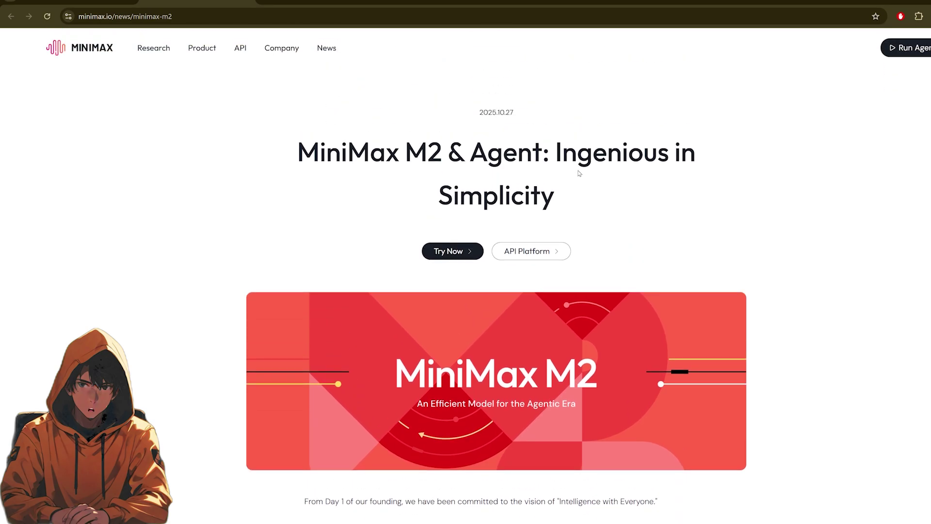
scroll(580, 173, "down", 10)
key("ctrl+plus")
key("ctrl+plus")
key("ctrl+plus")
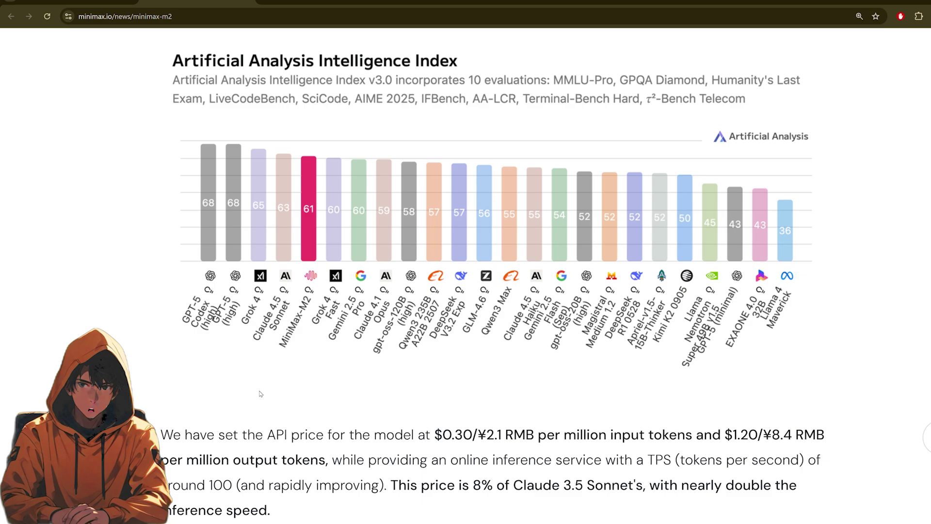
scroll(340, 364, "up", 2)
scroll(179, 250, "up", 5)
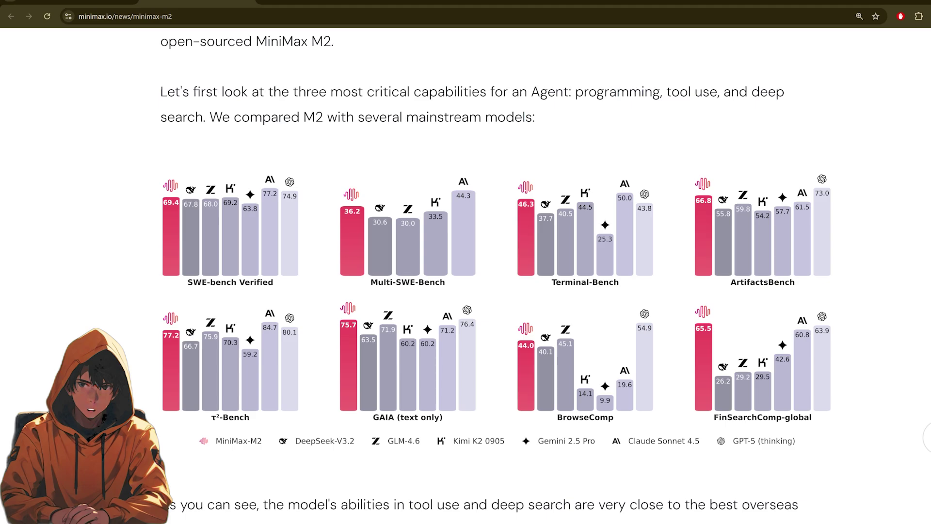
scroll(791, 386, "down", 10)
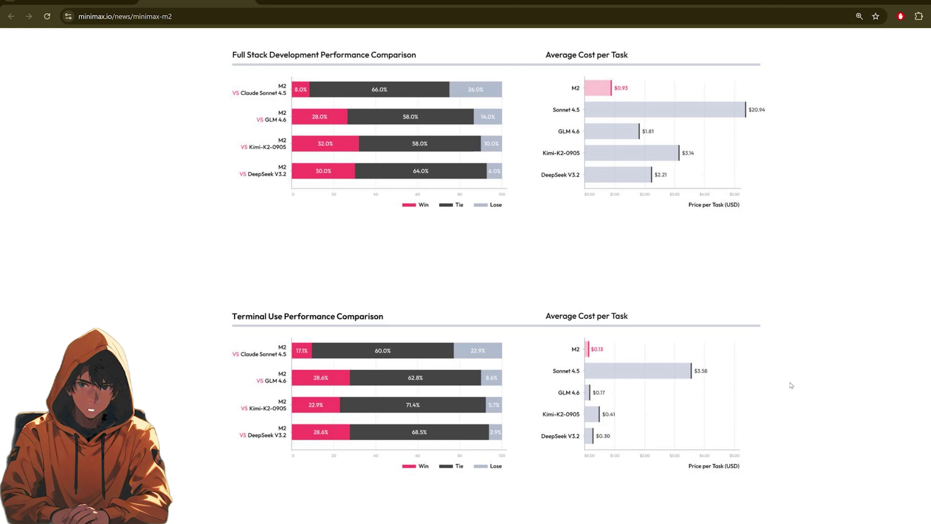
scroll(791, 385, "up", 10)
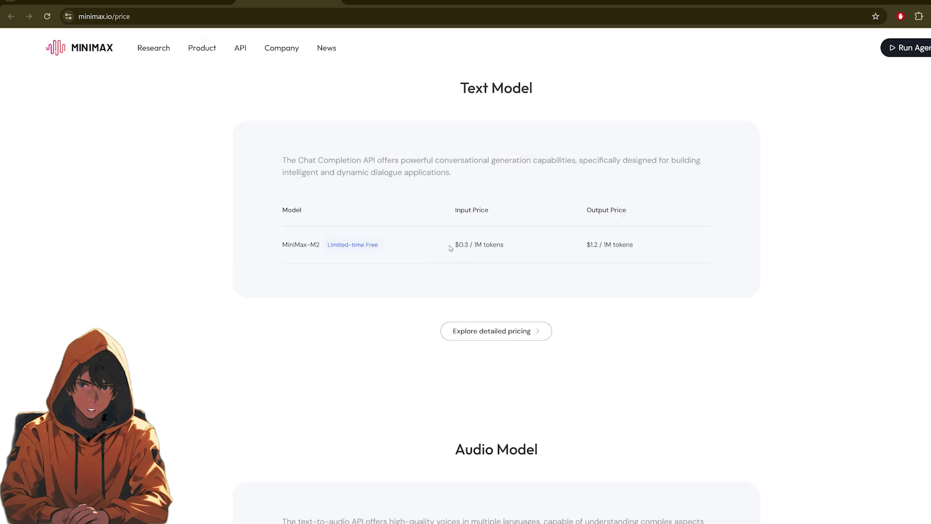
Highlight MiniMax-M2's $0.3 input and $1.2 output prices per 1M tokens.
triple_click(467, 244)
left_click(543, 261)
left_click_drag(587, 245, 656, 248)
left_click(693, 254)
left_click_drag(582, 245, 689, 246)
left_click(654, 258)
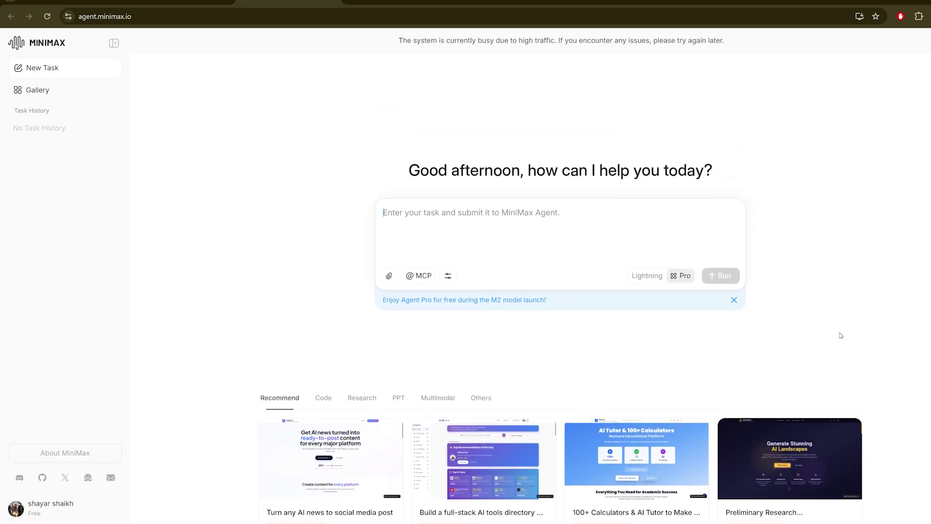
scroll(873, 314, "down", 2)
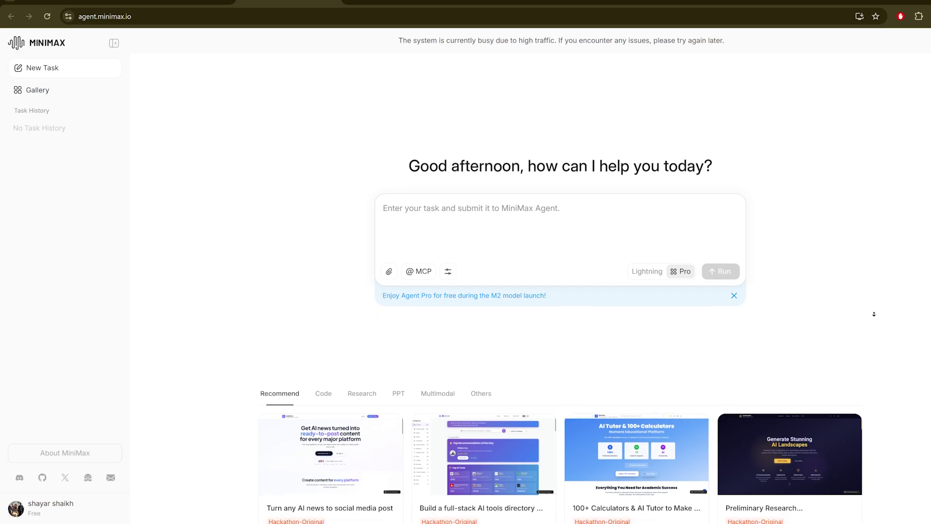
scroll(873, 319, "down", 1)
scroll(874, 318, "down", 1)
scroll(873, 318, "down", 1)
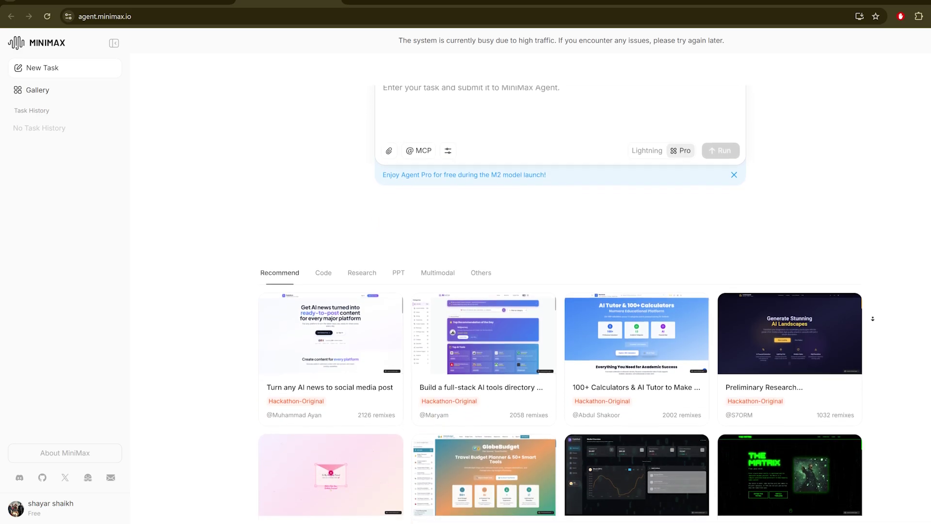
scroll(874, 318, "down", 1)
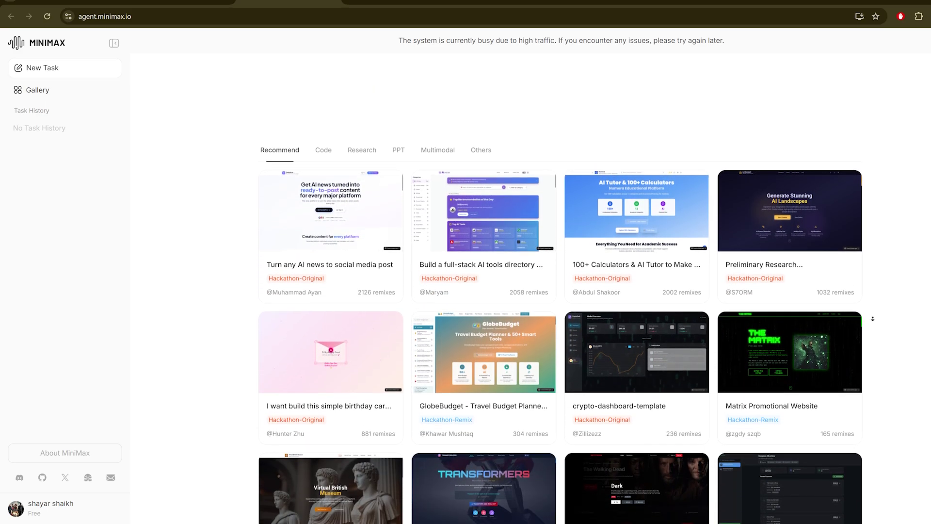
scroll(527, 329, "up", 3)
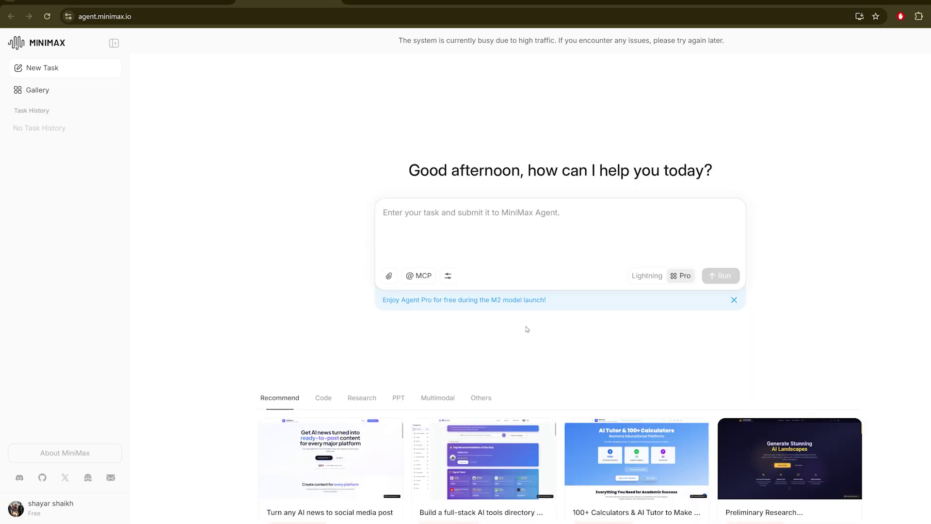
left_click(645, 276)
left_click(689, 280)
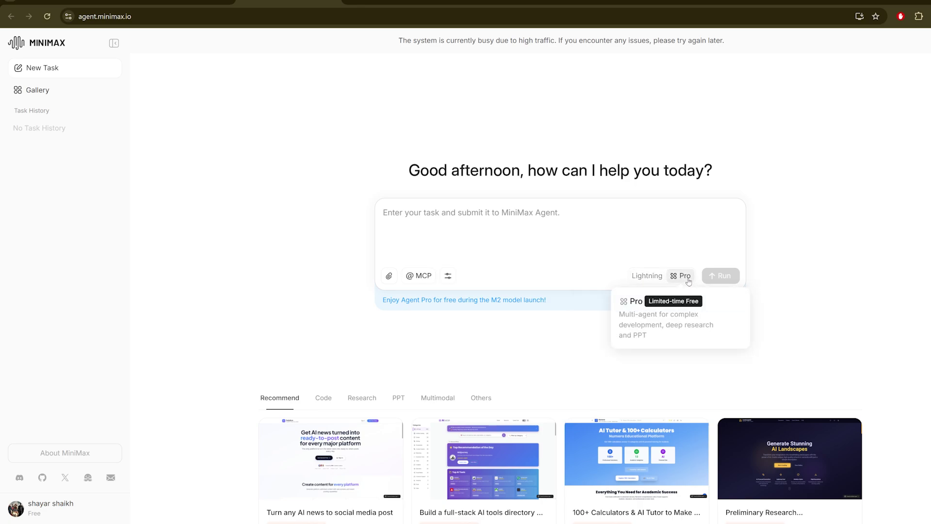
left_click(652, 281)
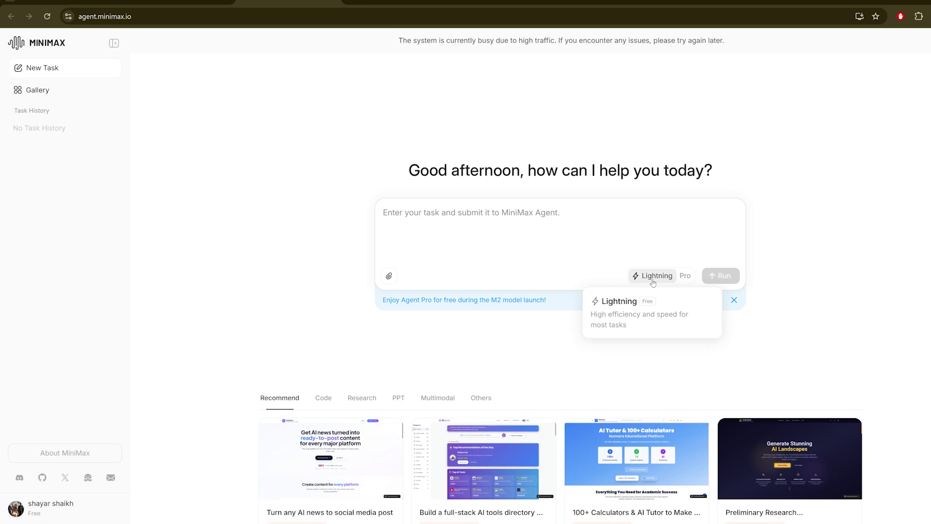
left_click(683, 281)
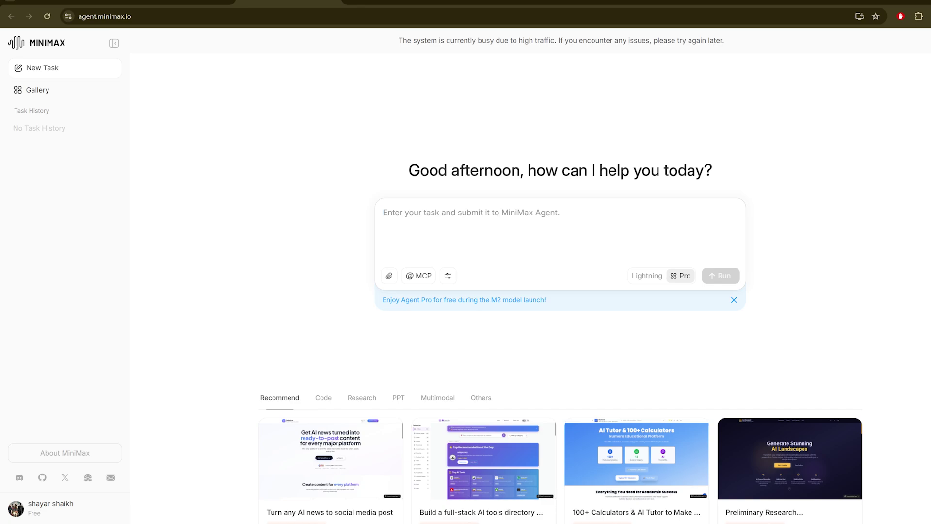
type("Create a professional landing page for an AI tools YouTube channel. Include a hero section, features grid, testimonials, and contact form. Make it modern with a dark theme and blue accents")
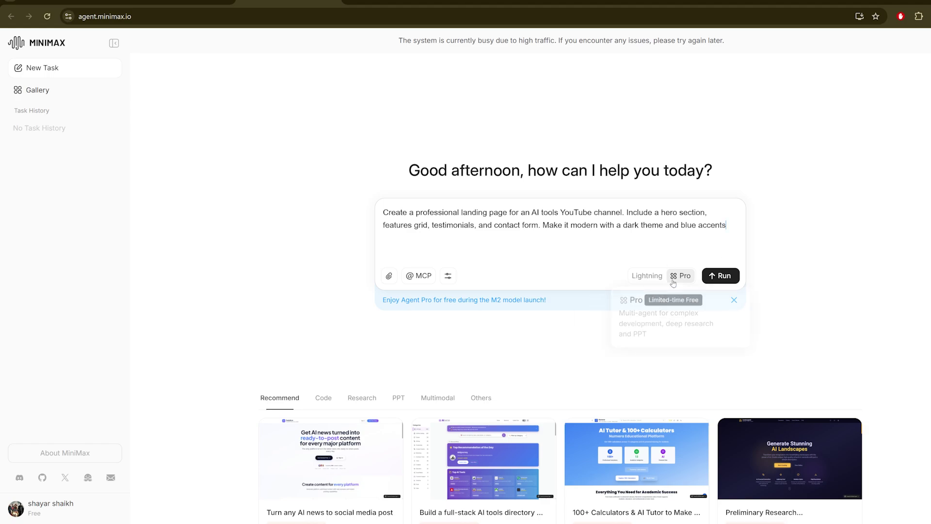
Submit the dark-themed, blue-accented AI tools landing page request to the agent.
left_click(713, 277)
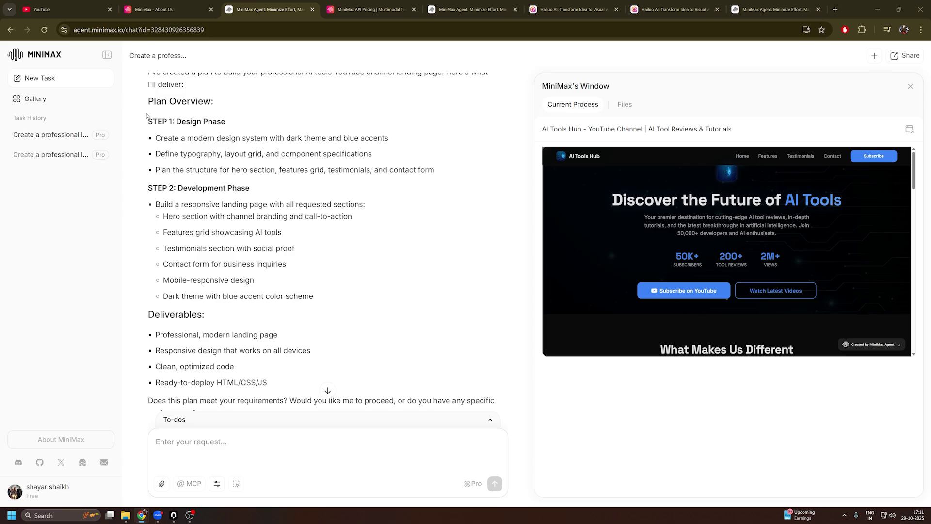
Mark the Design Phase step in the agent's completion summary.
left_click_drag(189, 122, 197, 122)
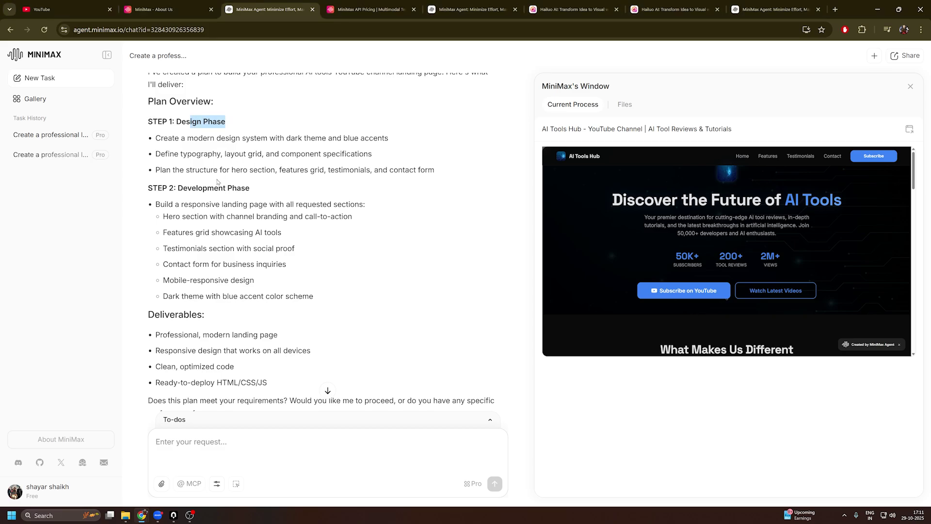
scroll(367, 278, "down", 2)
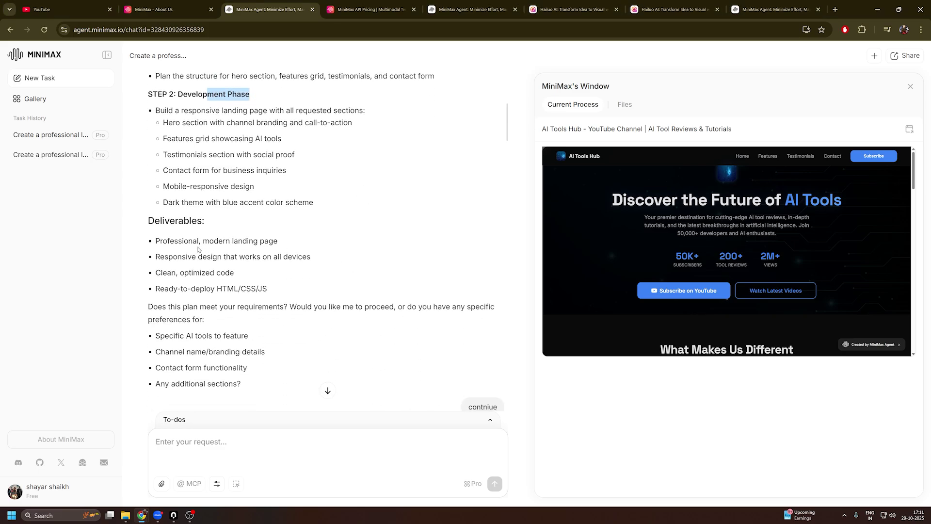
scroll(283, 285, "down", 2)
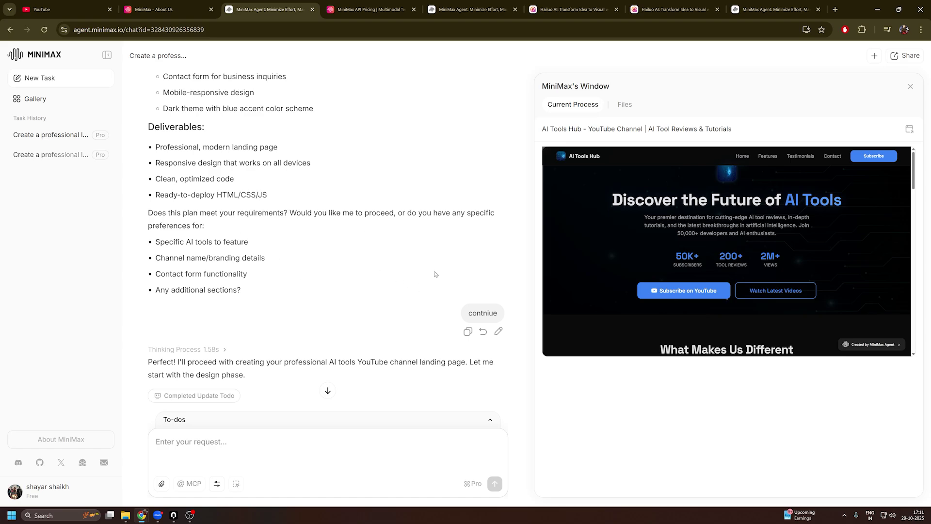
scroll(435, 274, "down", 3)
scroll(473, 266, "down", 5)
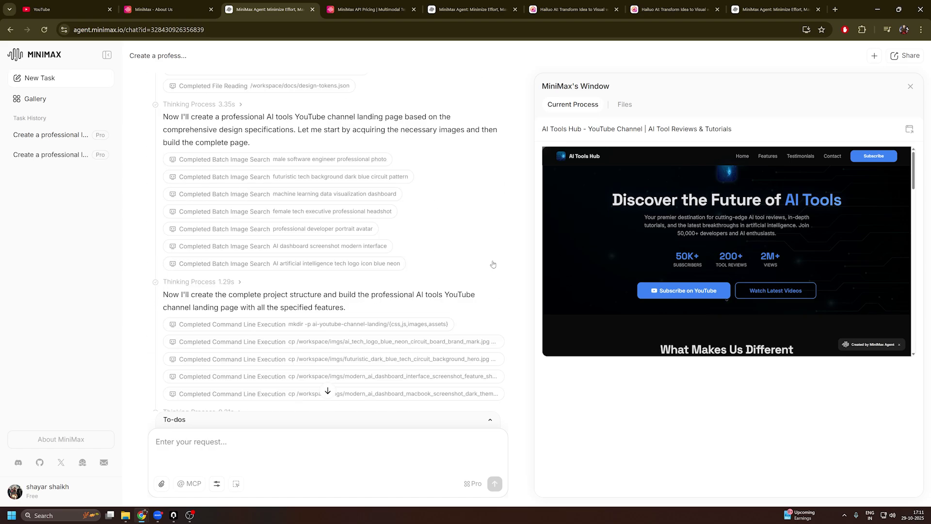
scroll(436, 292, "down", 3)
scroll(293, 312, "down", 3)
scroll(293, 312, "down", 3)
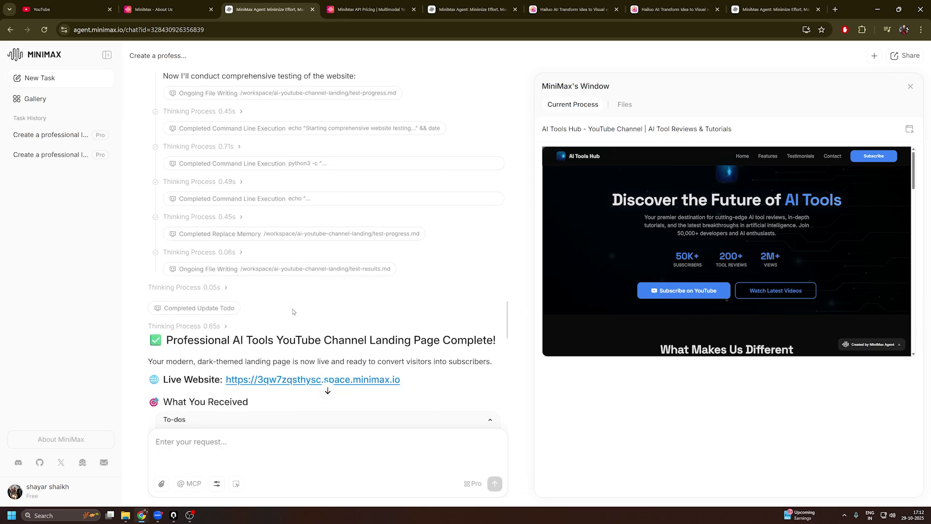
scroll(293, 312, "down", 1)
scroll(293, 311, "down", 2)
scroll(296, 313, "down", 2)
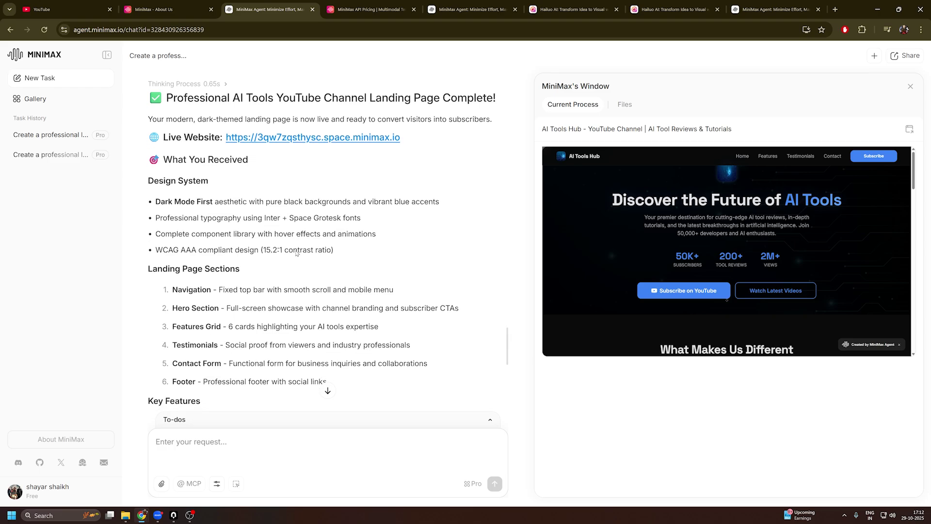
scroll(296, 253, "down", 3)
scroll(308, 281, "up", 5)
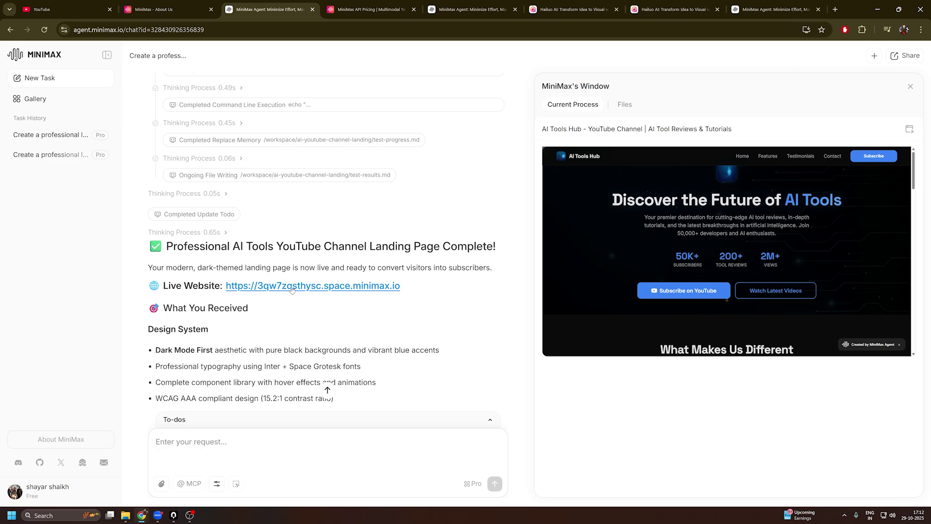
Load the live AI Tools Hub website in a new tab.
left_click(306, 285)
scroll(738, 221, "down", 2)
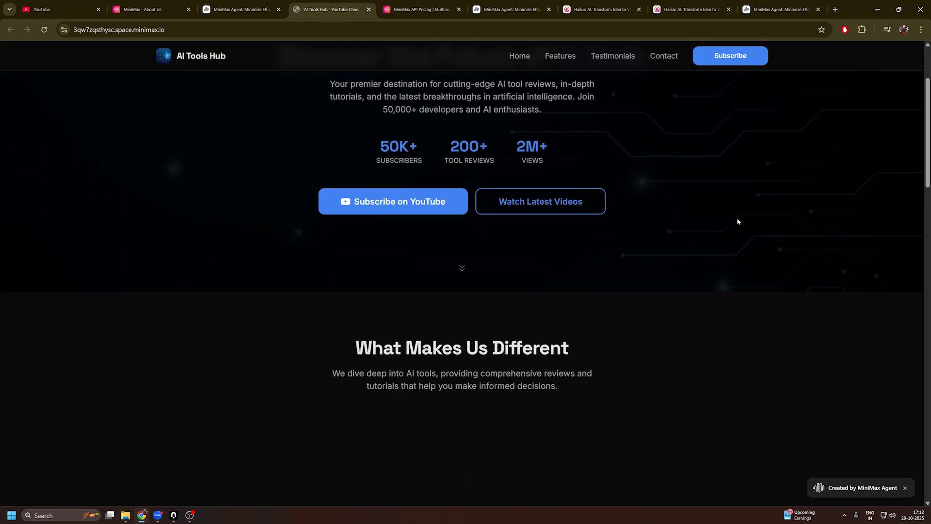
scroll(737, 231, "down", 5)
scroll(740, 230, "up", 5)
scroll(741, 230, "up", 1)
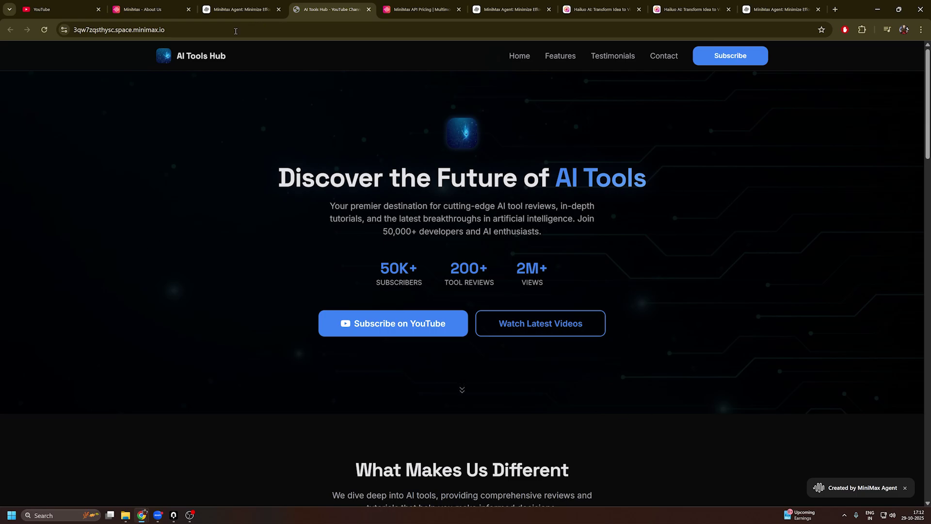
left_click(757, 93)
Jump through the Home, Features, Testimonials and Contact sections via the navigation bar.
left_click(521, 58)
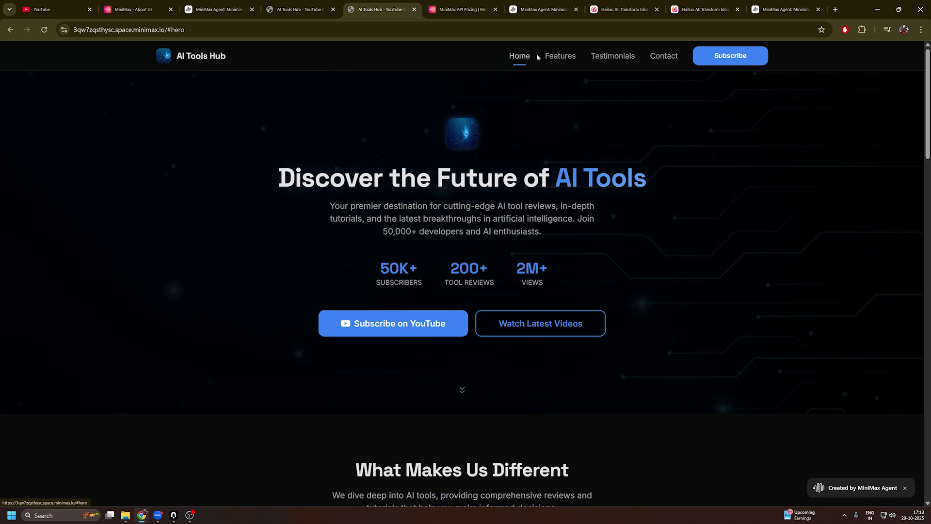
left_click(559, 57)
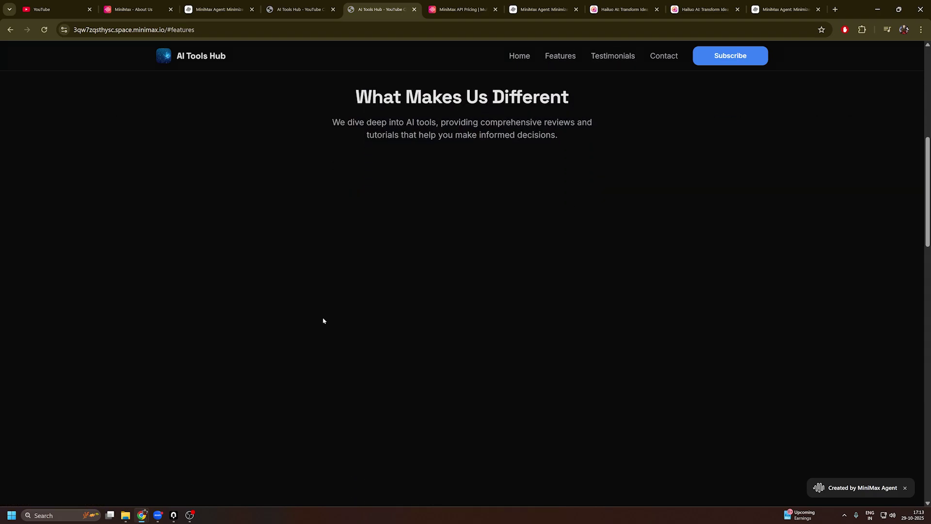
left_click(598, 57)
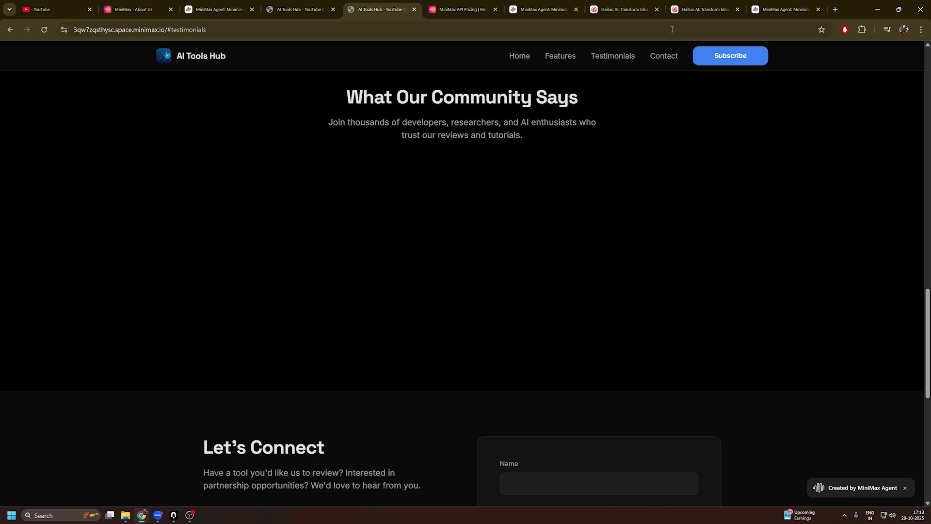
left_click(662, 58)
scroll(346, 351, "up", 20)
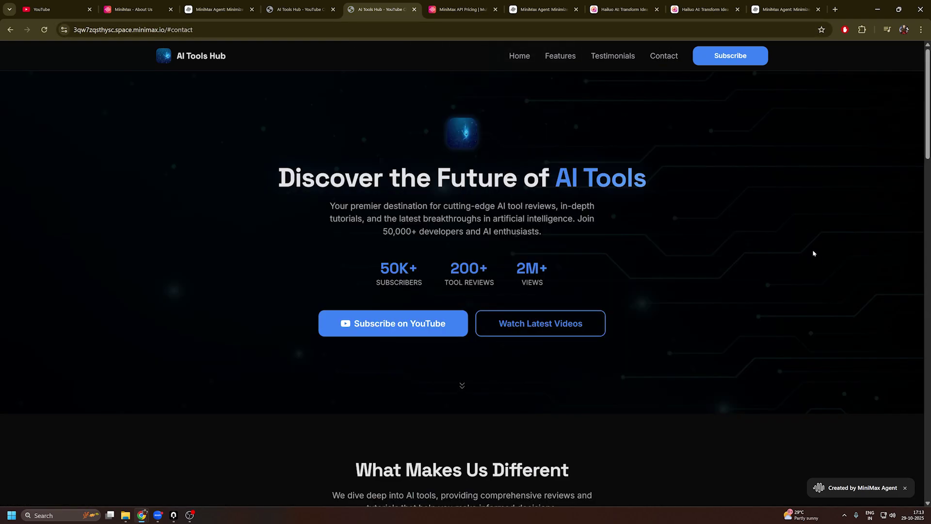
scroll(814, 254, "down", 2)
scroll(816, 255, "down", 3)
scroll(815, 255, "down", 10)
Try the contact form's Email, Subject and Name fields, then return to the MiniMax Agent chat.
left_click(524, 296)
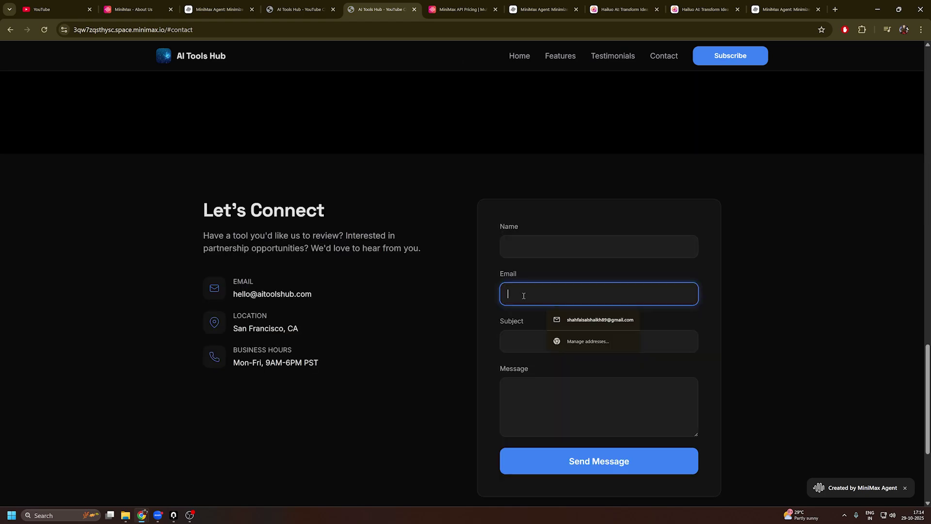
left_click(522, 349)
key("Tab")
left_click(532, 341)
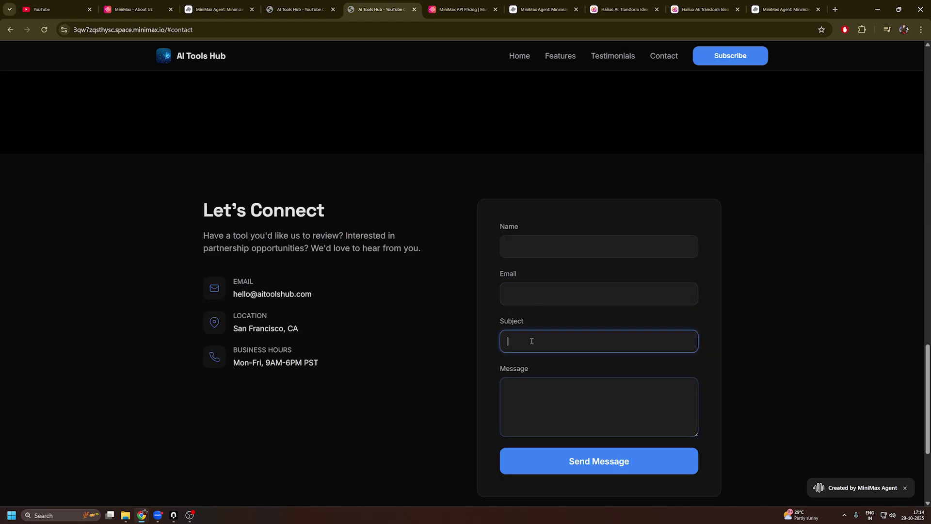
type("sfs")
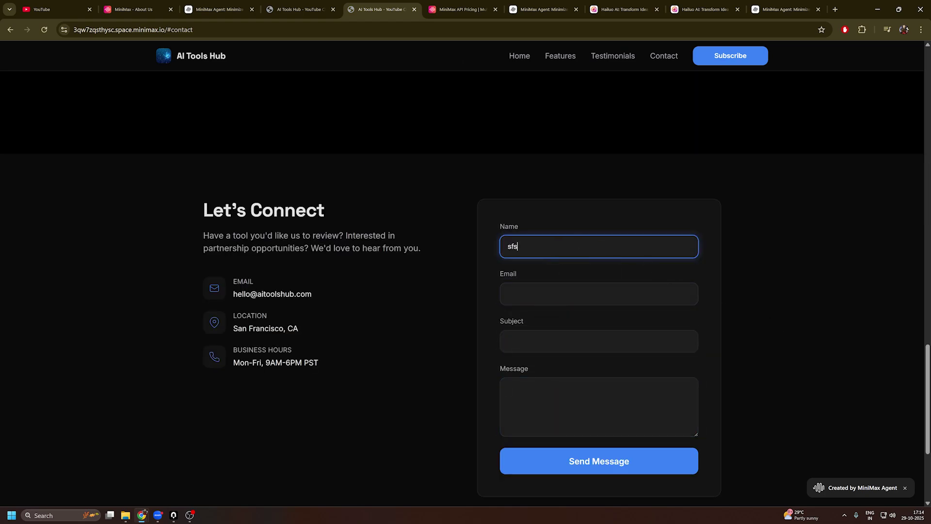
scroll(719, 328, "up", 15)
key("ctrl+3")
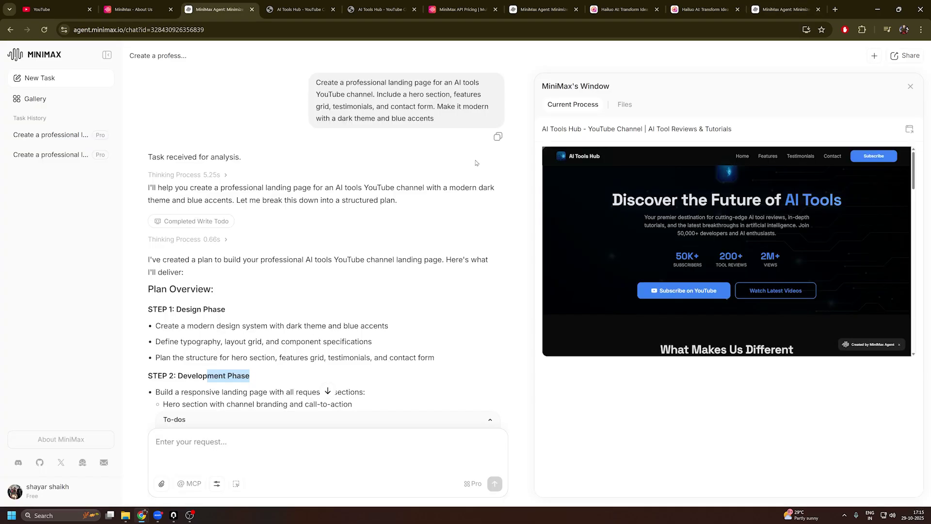
key("ctrl+7")
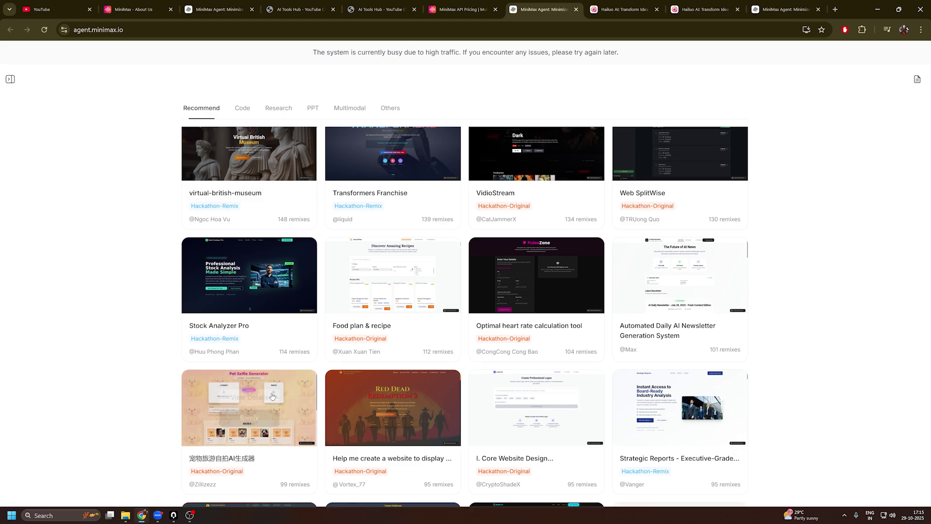
scroll(760, 377, "down", 3)
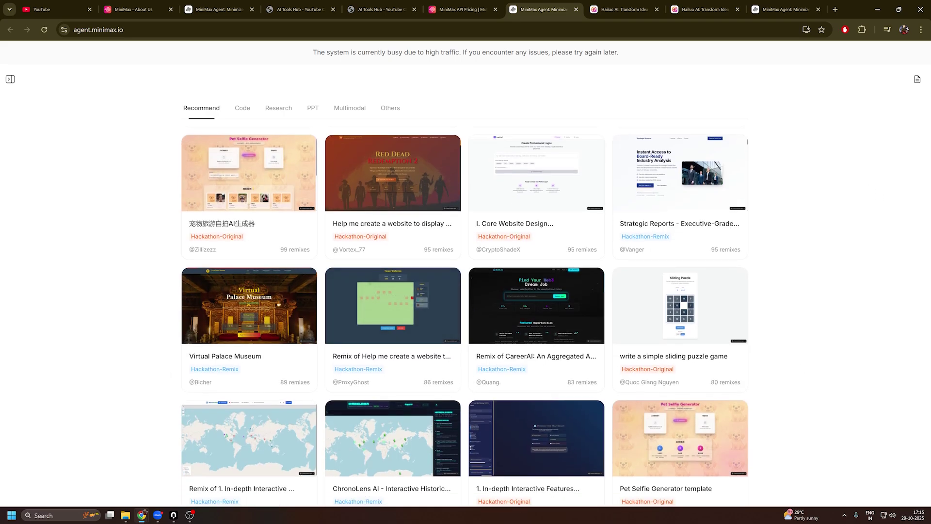
scroll(823, 308, "down", 3)
scroll(823, 308, "down", 2)
scroll(823, 308, "down", 3)
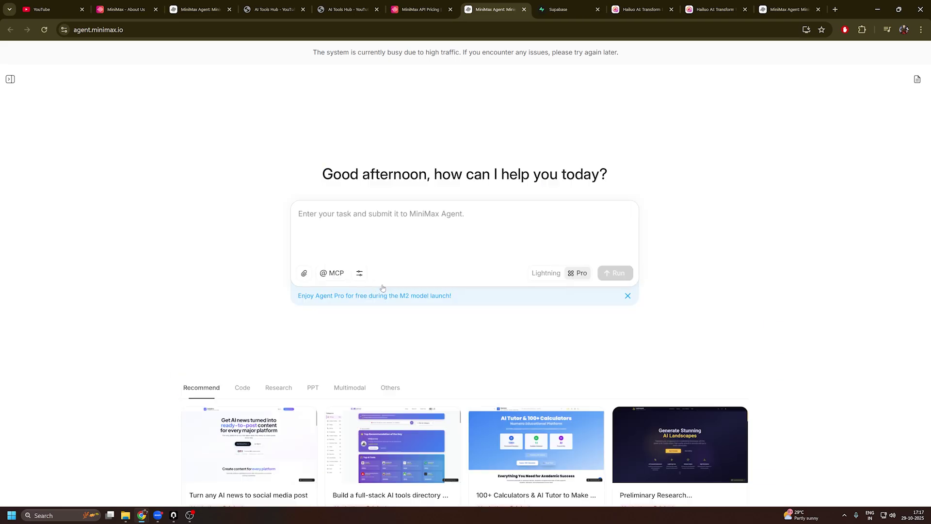
left_click(358, 273)
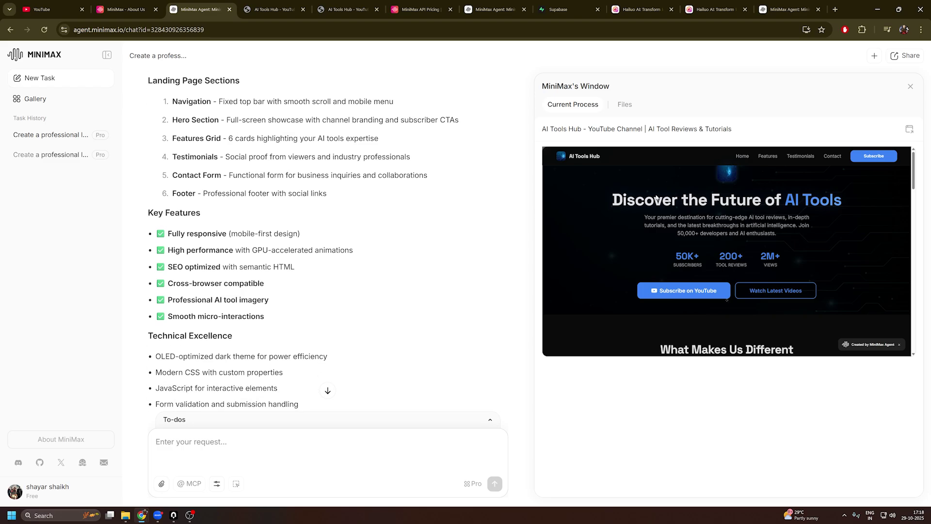
Switch to the Hailuo AI tab to view its trending video gallery.
left_click(716, 9)
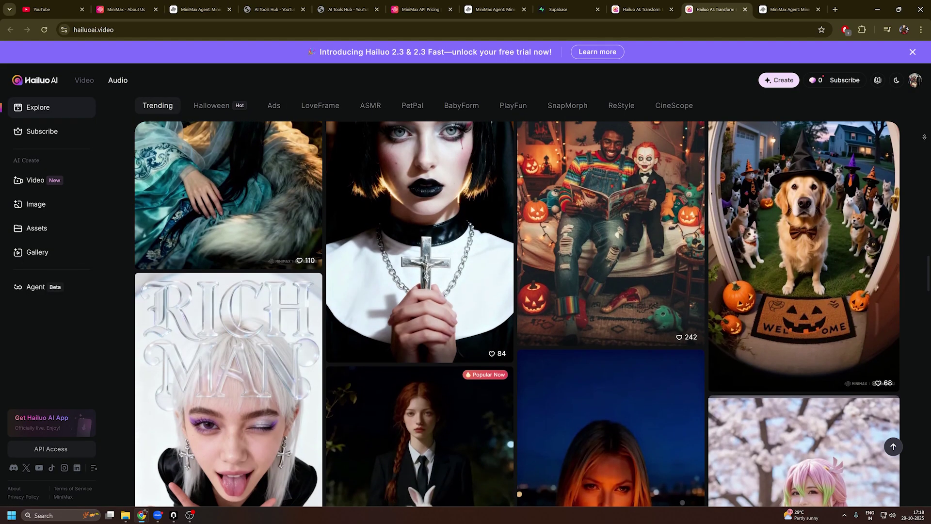
scroll(517, 313, "down", 1)
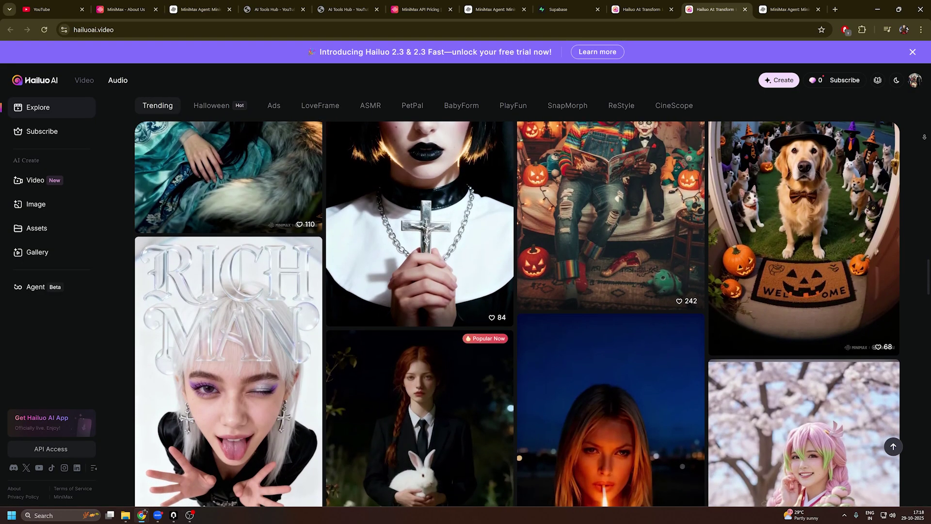
scroll(518, 313, "down", 1)
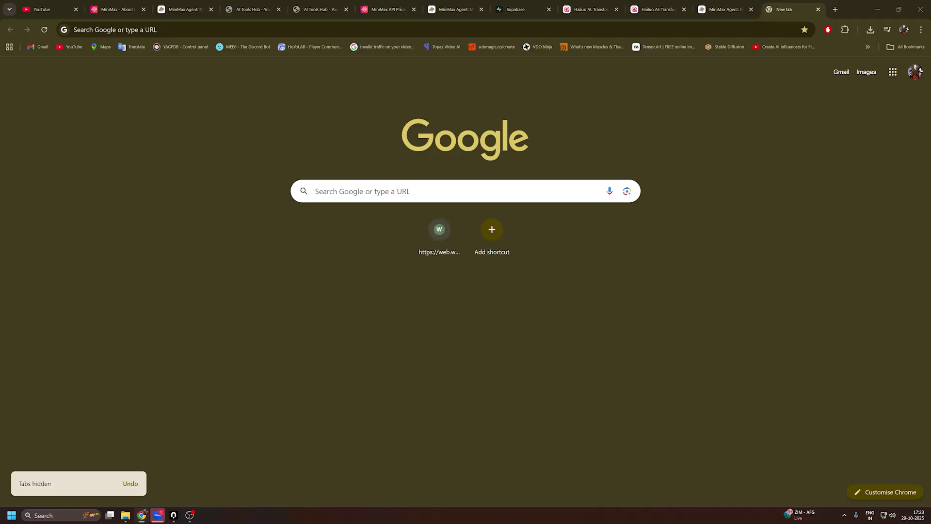
Load agent.minimax.io in the new tab.
left_click(190, 29)
type("agent.minimax.io")
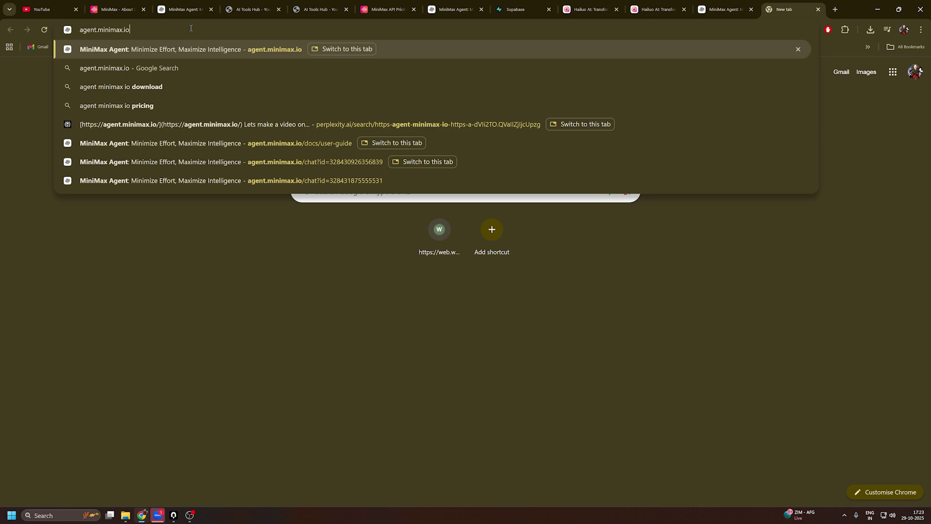
key("Return")
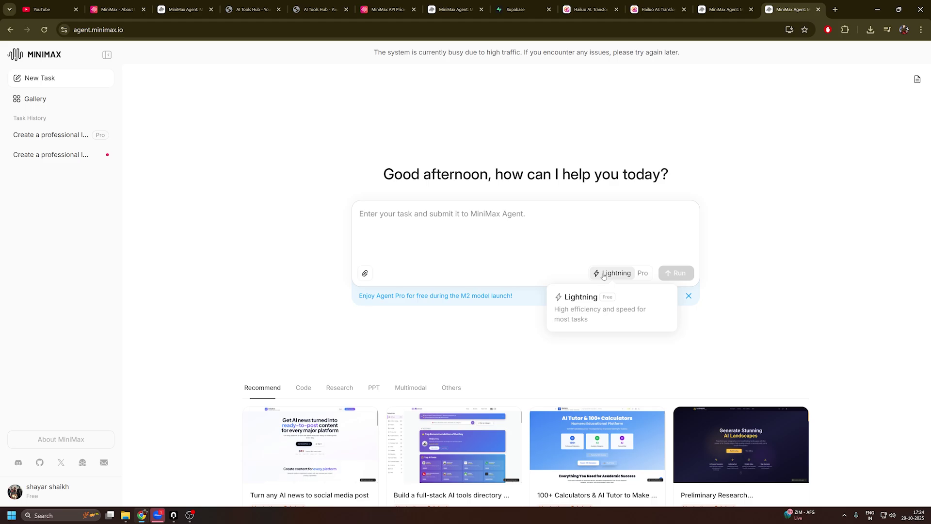
Select Pro agent mode and autoscroll down the Recommend community gallery.
left_click(643, 274)
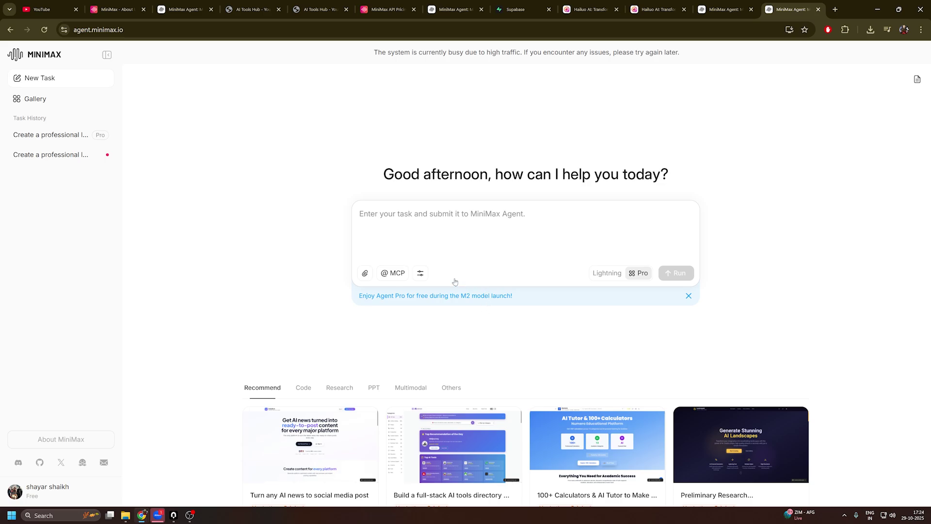
middle_click(909, 151)
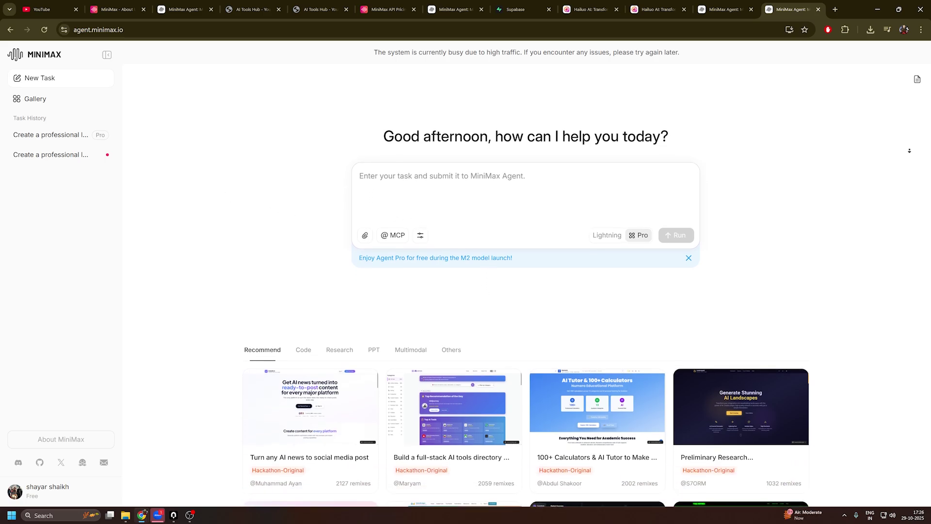